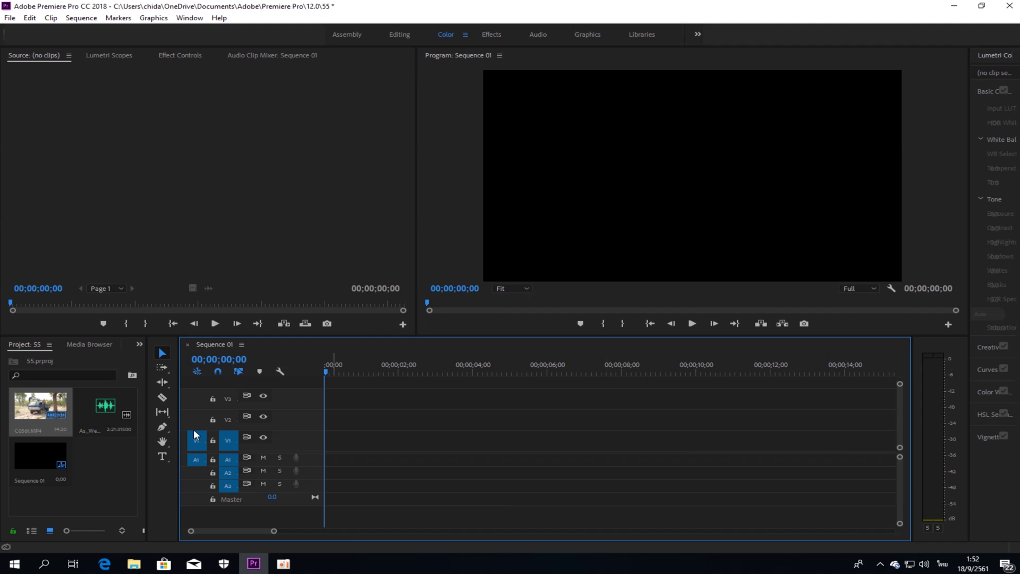
# Drag the truck clip Cosei.MP4 onto Sequence 01, keeping the existing sequence settings
pyautogui.click(44, 411)
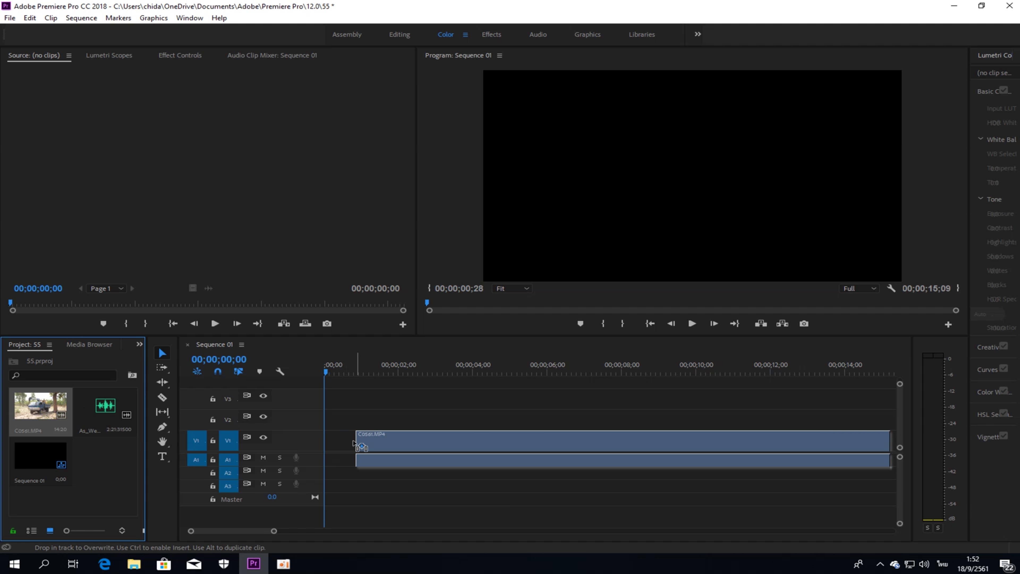
pyautogui.moveTo(43, 411); pyautogui.dragTo(330, 442)
pyautogui.click(621, 306)
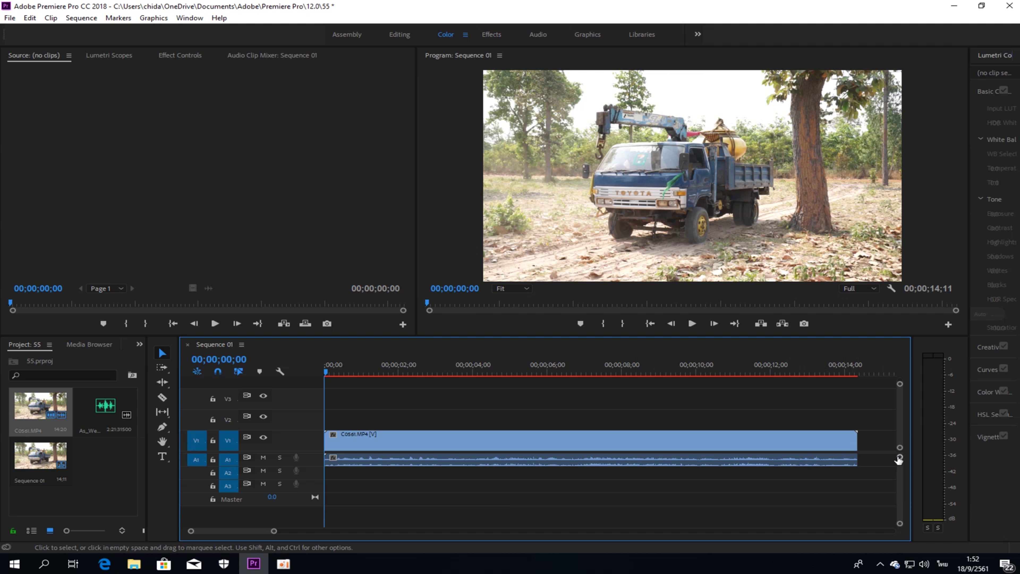
pyautogui.moveTo(900, 458); pyautogui.dragTo(900, 464)
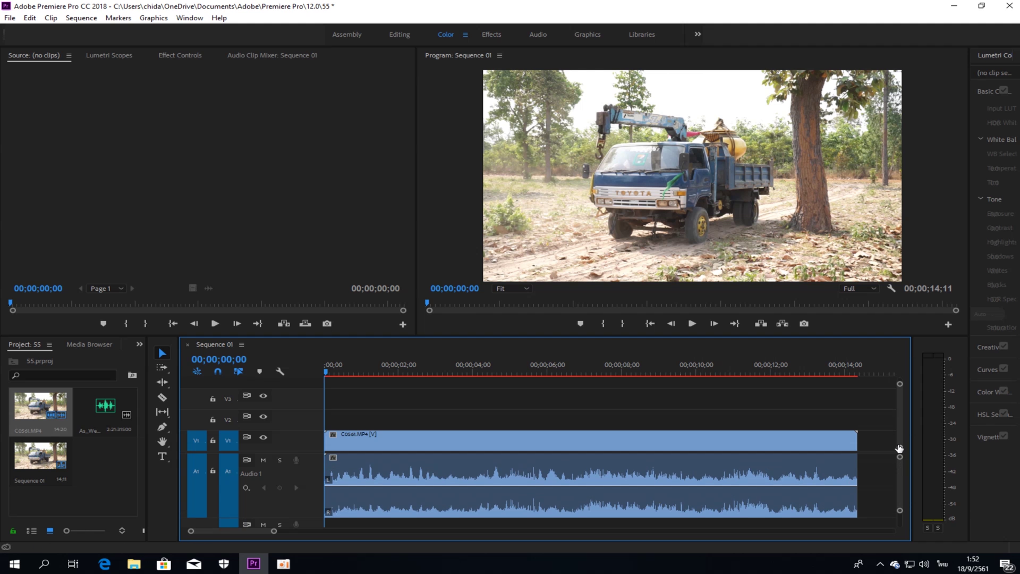
# Enlarge the V1 and A1 tracks so the clip thumbnail and audio waveform show clearly
pyautogui.moveTo(900, 448); pyautogui.dragTo(899, 443)
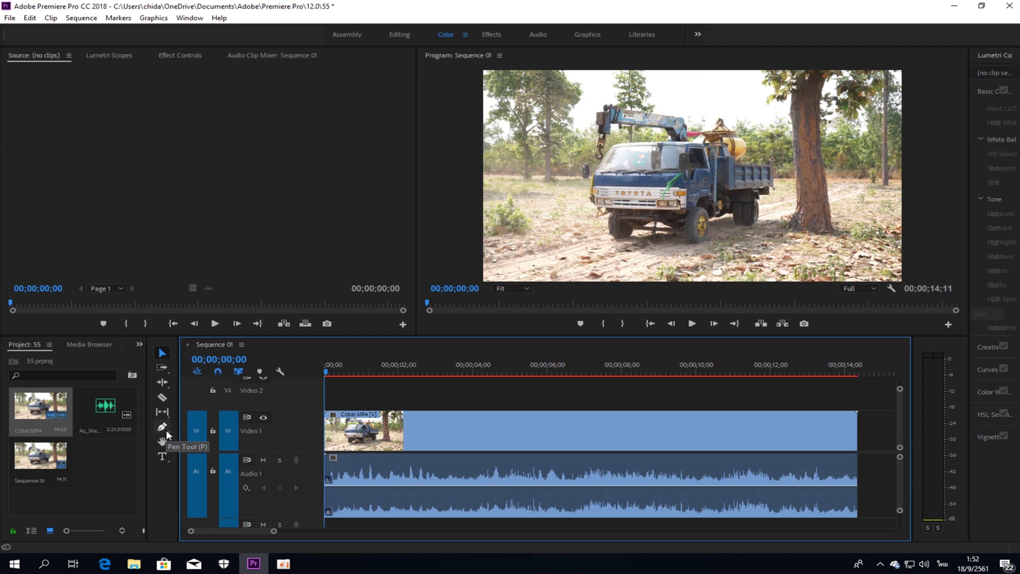
pyautogui.click(165, 429)
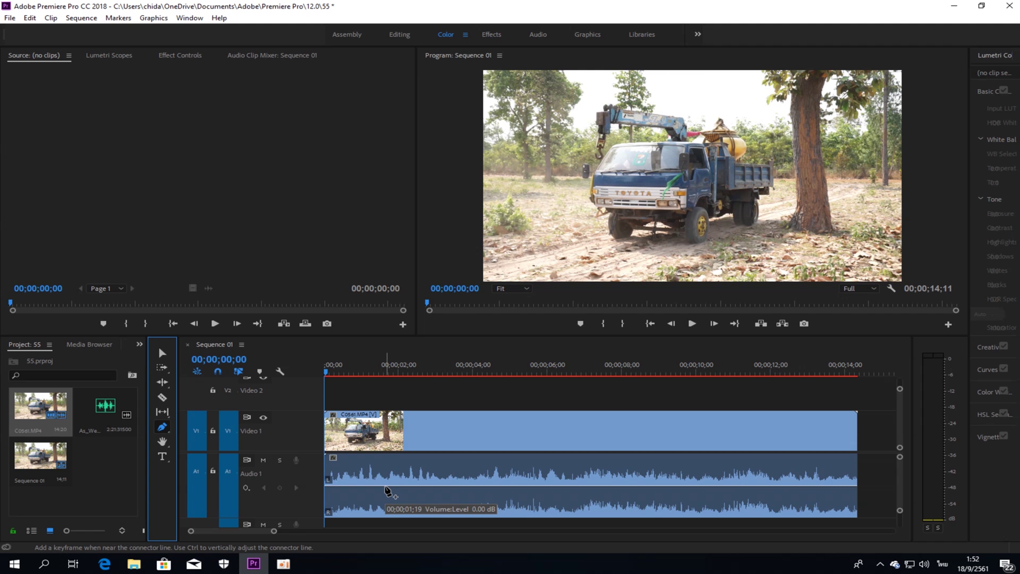
# Add volume keyframes near both ends of the A1 audio, lowering the outer ones for fades
pyautogui.click(385, 486)
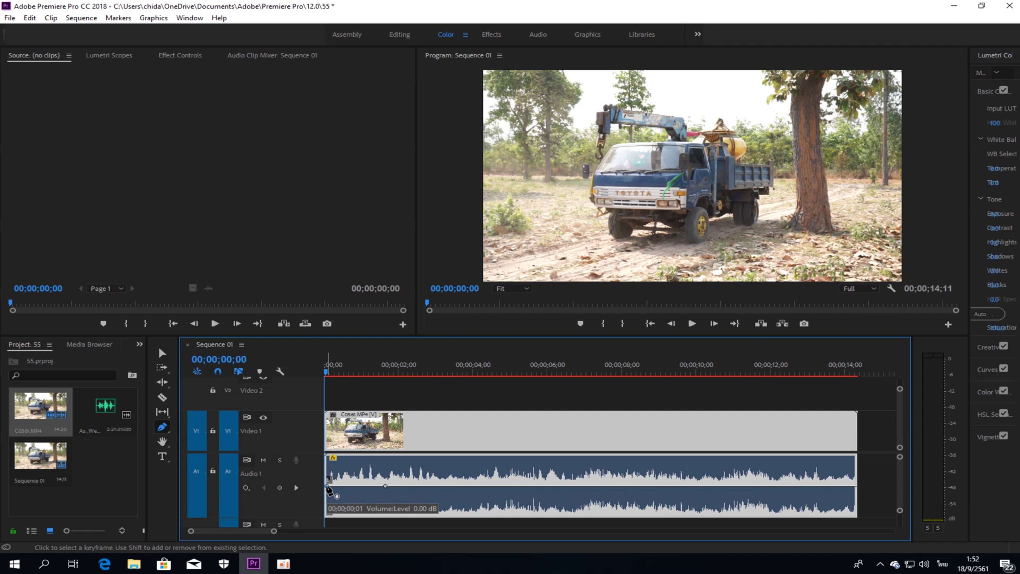
pyautogui.moveTo(328, 487); pyautogui.dragTo(327, 512)
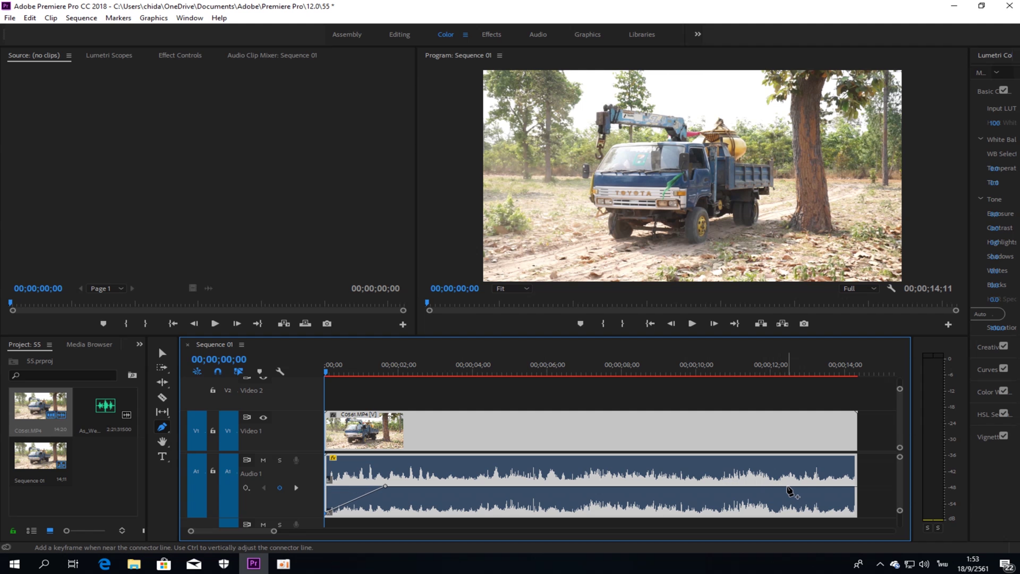
pyautogui.click(787, 487)
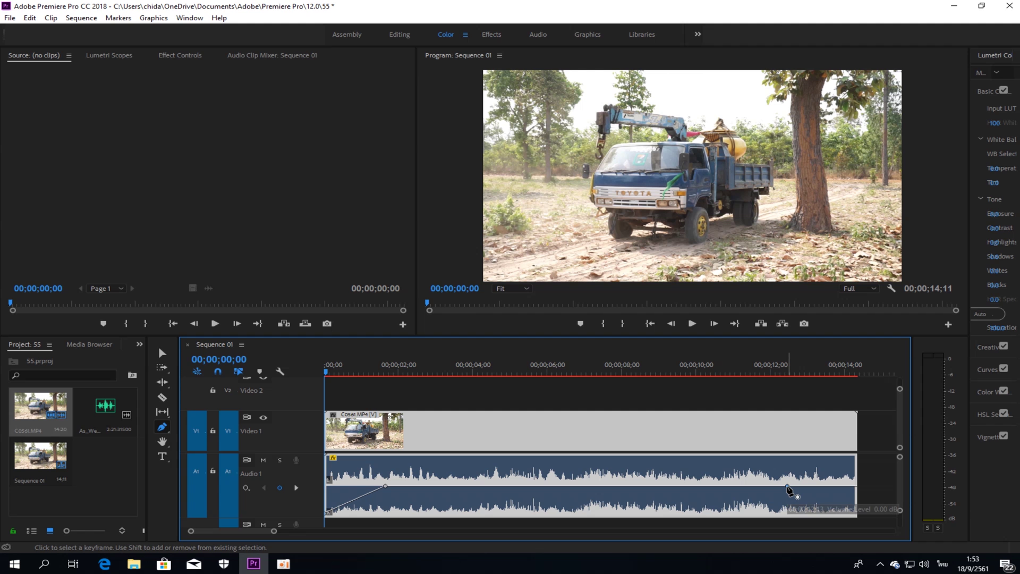
pyautogui.moveTo(855, 486); pyautogui.dragTo(848, 513)
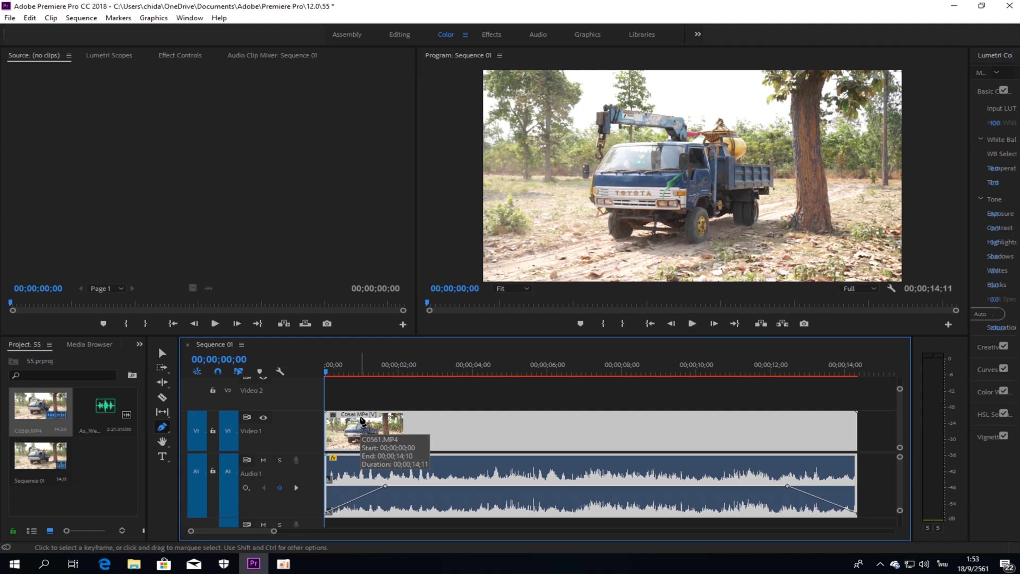
pyautogui.press('space')
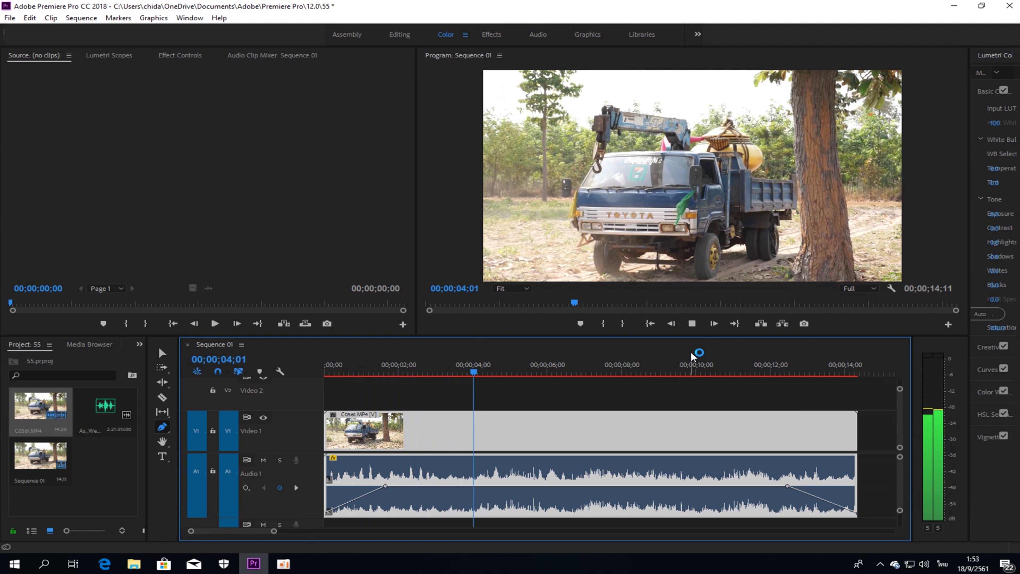
pyautogui.click(692, 324)
pyautogui.click(763, 371)
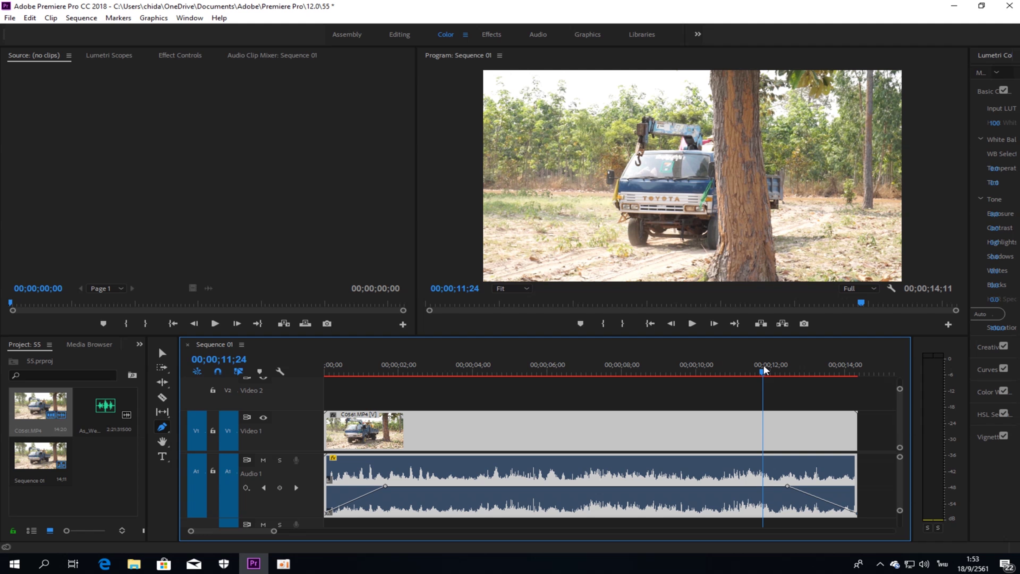
pyautogui.press('space')
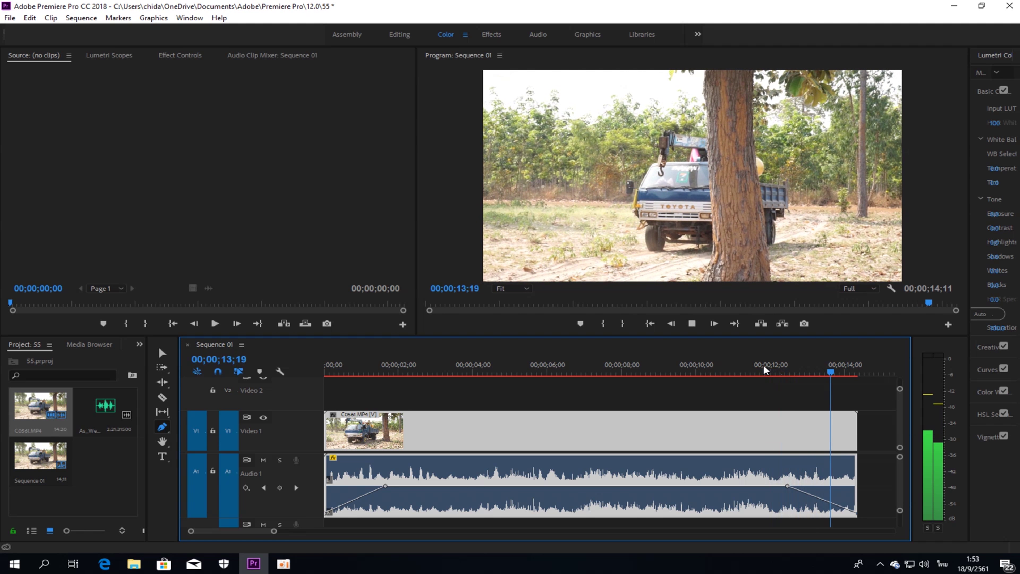
pyautogui.press('space')
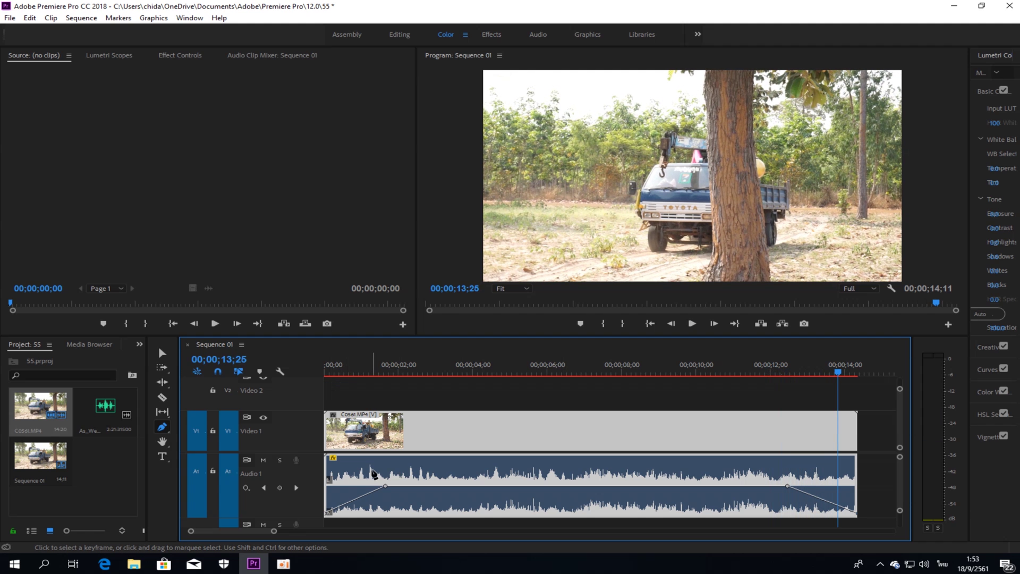
pyautogui.click(163, 353)
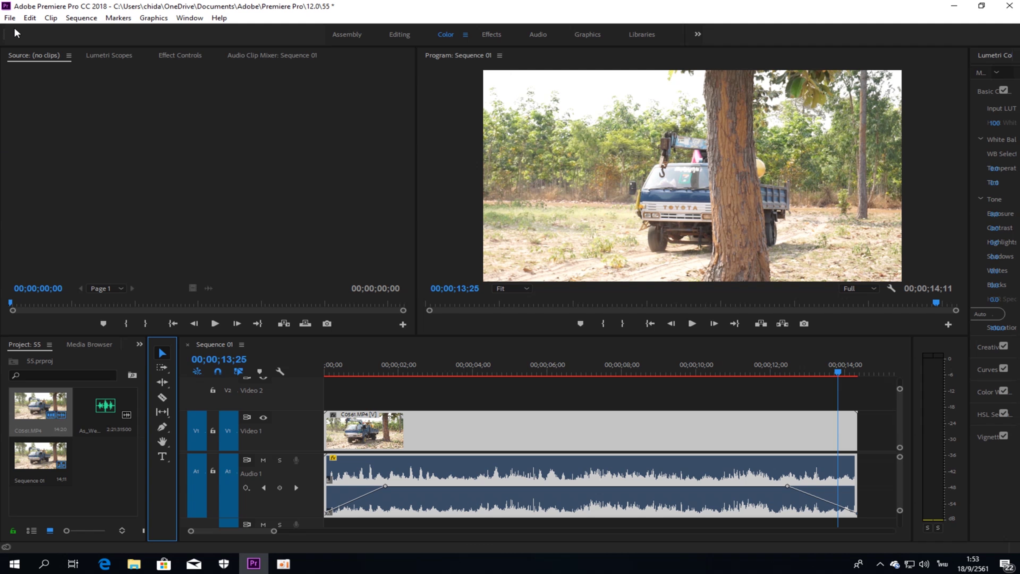
pyautogui.click(9, 18)
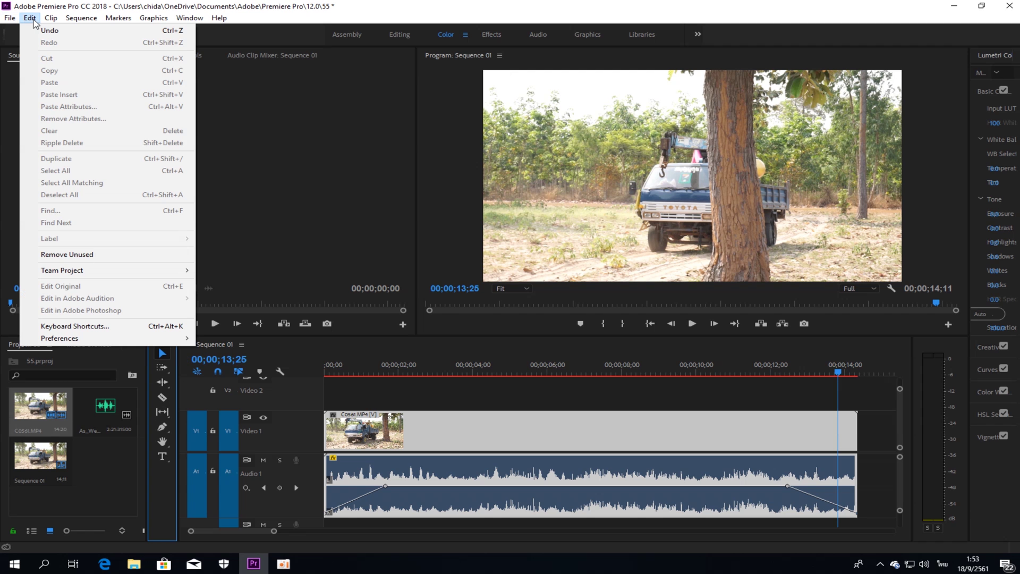
# Undo the fade-out and fade-in volume keyframes, restoring a constant A1 audio level
pyautogui.click(35, 30)
pyautogui.click(30, 18)
pyautogui.click(32, 30)
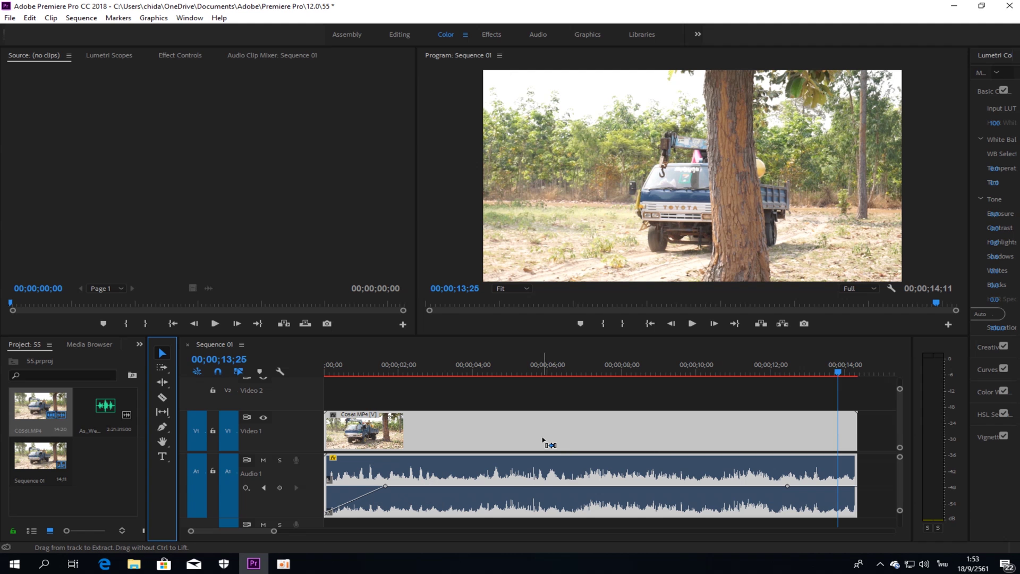
pyautogui.hotkey('ctrl', 'z')
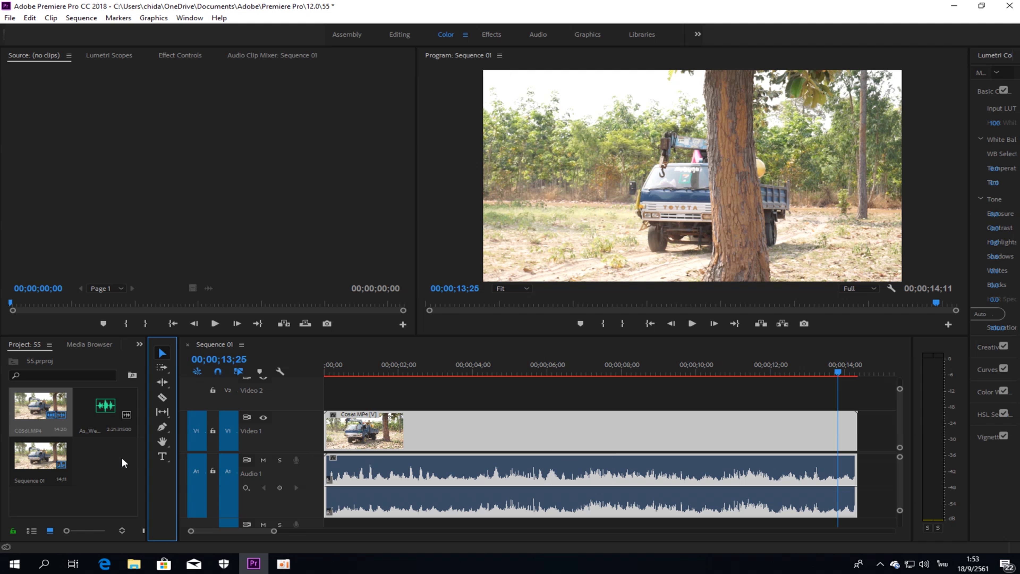
# Show the Effects panel and expand Audio Transitions > Crossfade to reveal Exponential Fade
pyautogui.click(140, 344)
pyautogui.click(156, 406)
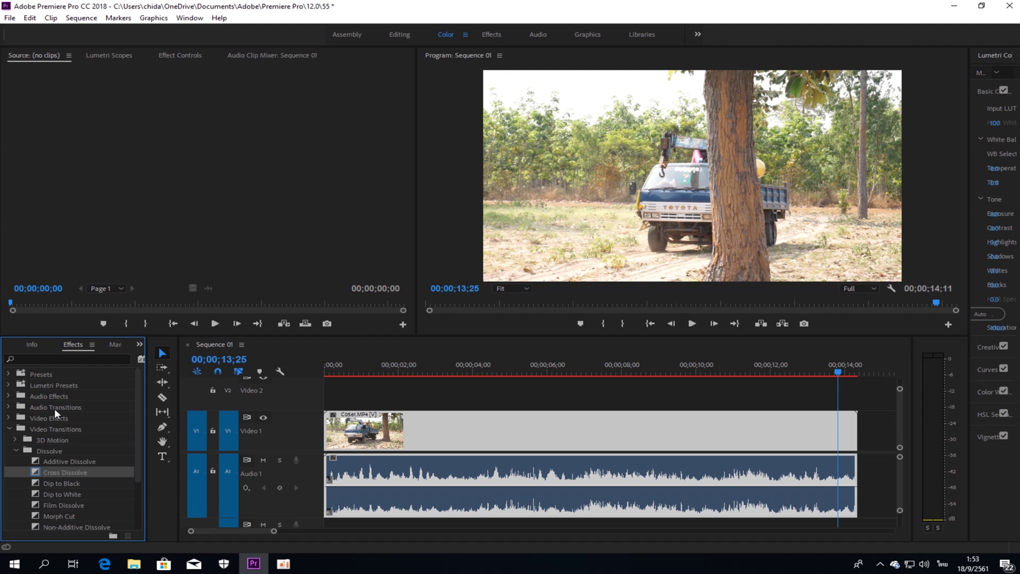
pyautogui.click(9, 428)
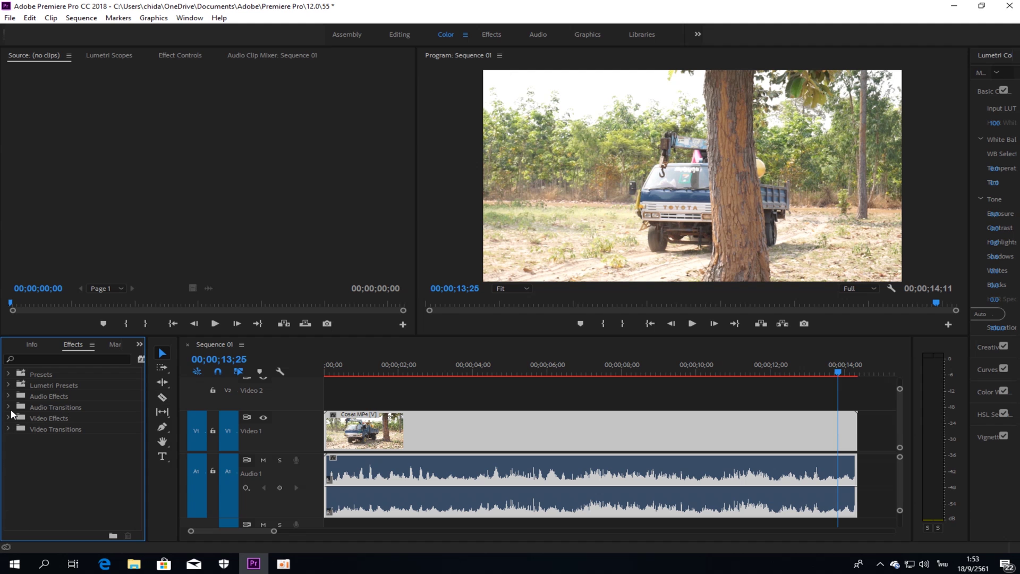
pyautogui.click(9, 407)
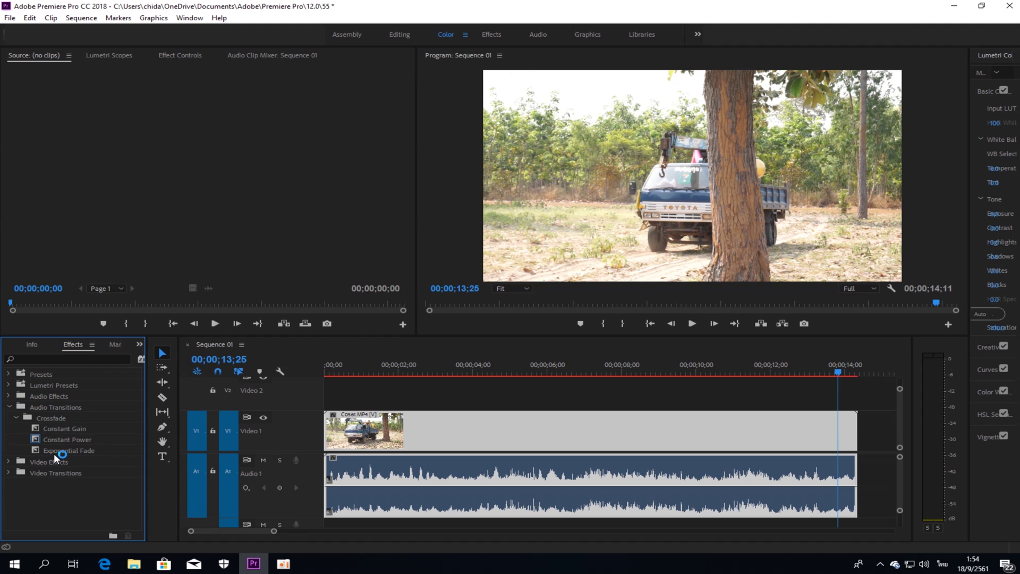
pyautogui.moveTo(98, 454); pyautogui.dragTo(335, 468)
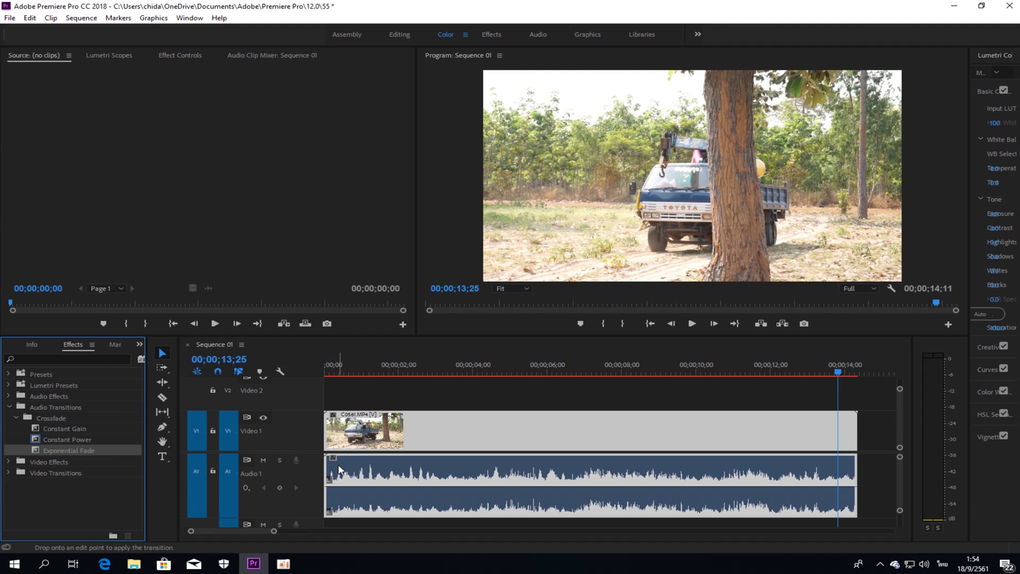
# Apply Exponential Fade at the audio's start and end, lengthening each, opening one to about two seconds
pyautogui.moveTo(335, 468); pyautogui.dragTo(358, 481)
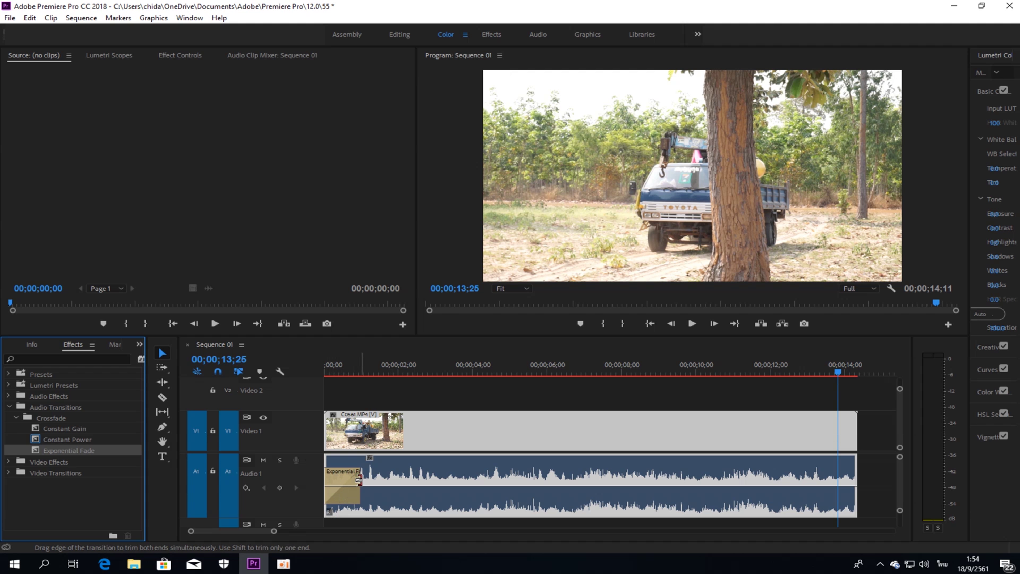
pyautogui.moveTo(356, 479); pyautogui.dragTo(404, 483)
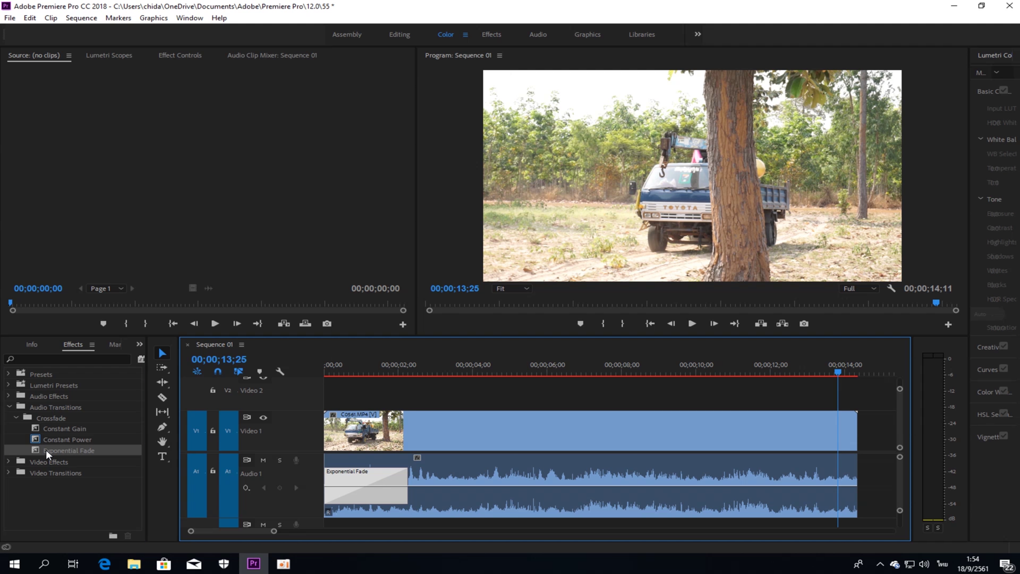
pyautogui.moveTo(53, 448)
pyautogui.mouseDown()
pyautogui.moveTo(794, 462)
pyautogui.moveTo(849, 475)
pyautogui.moveTo(795, 478)
pyautogui.mouseUp()
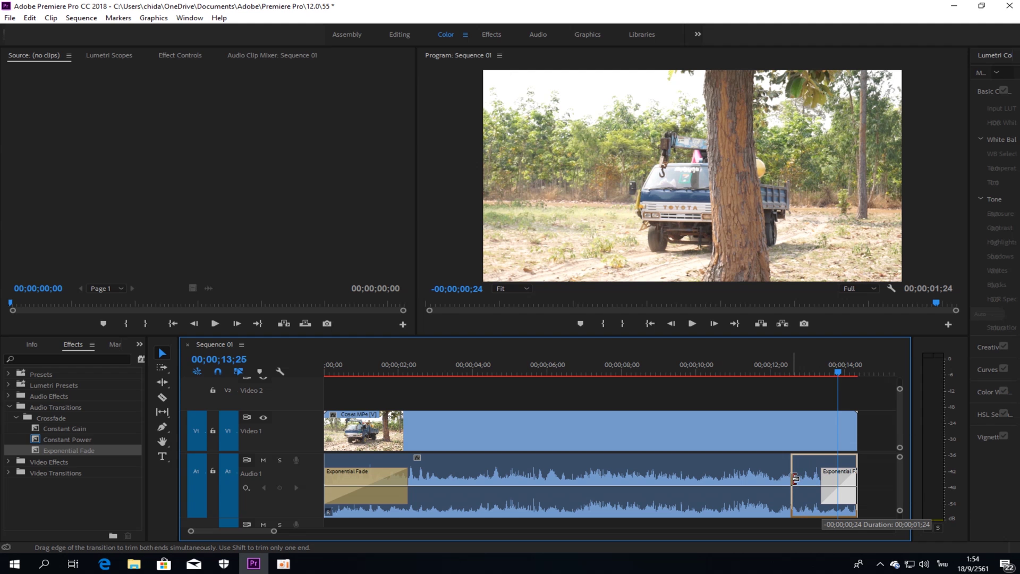
pyautogui.moveTo(795, 478); pyautogui.dragTo(765, 481)
pyautogui.click(327, 370)
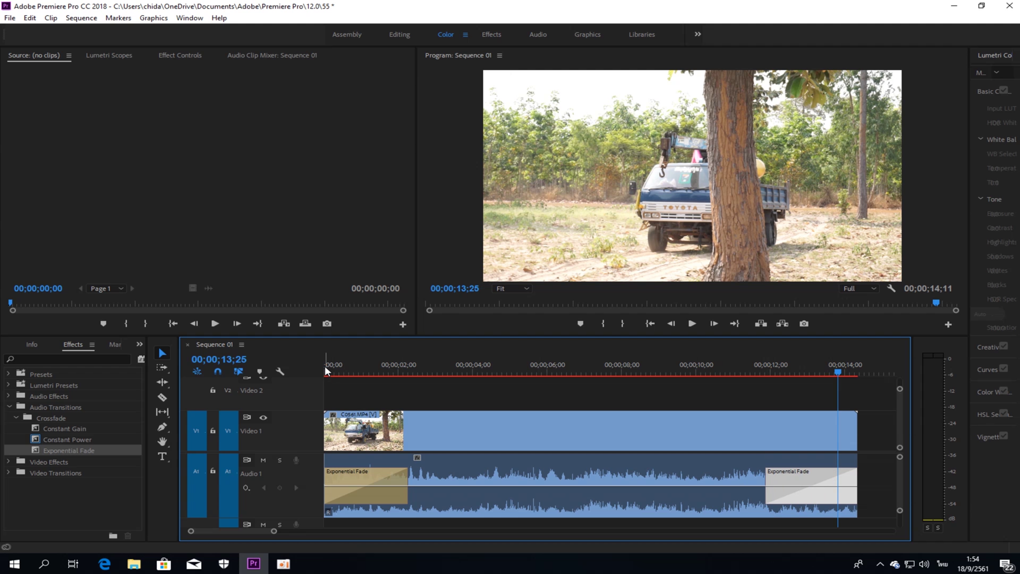
pyautogui.press('space')
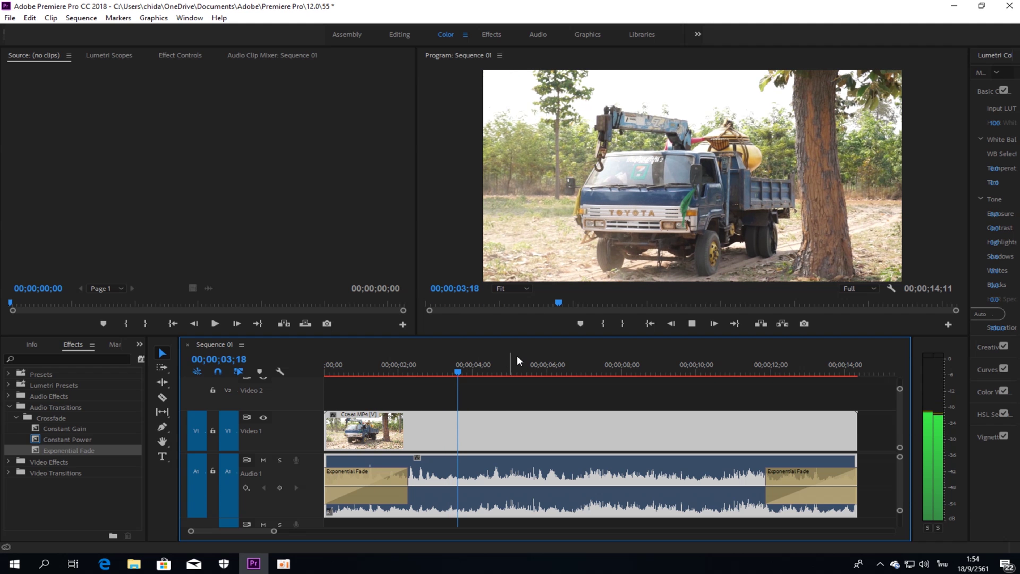
pyautogui.press('space')
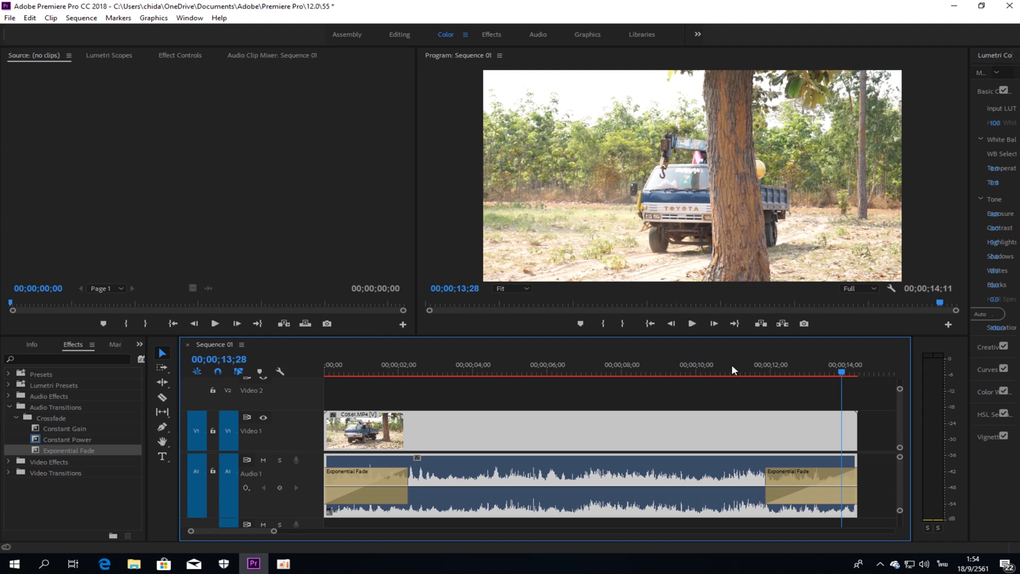
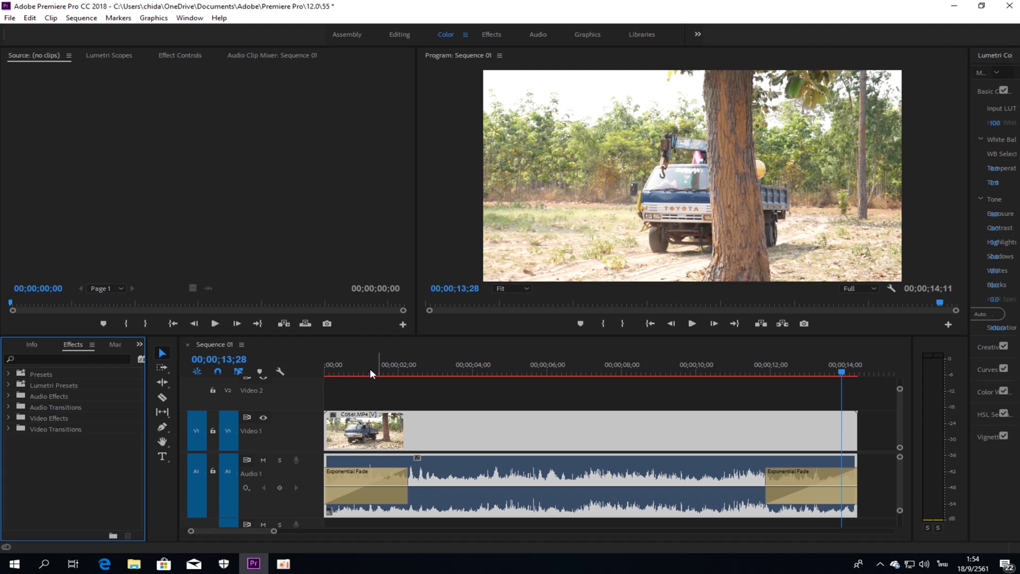
# Play Sequence 01 from its first frame to hear the exponential audio fades, then stop
pyautogui.click(651, 324)
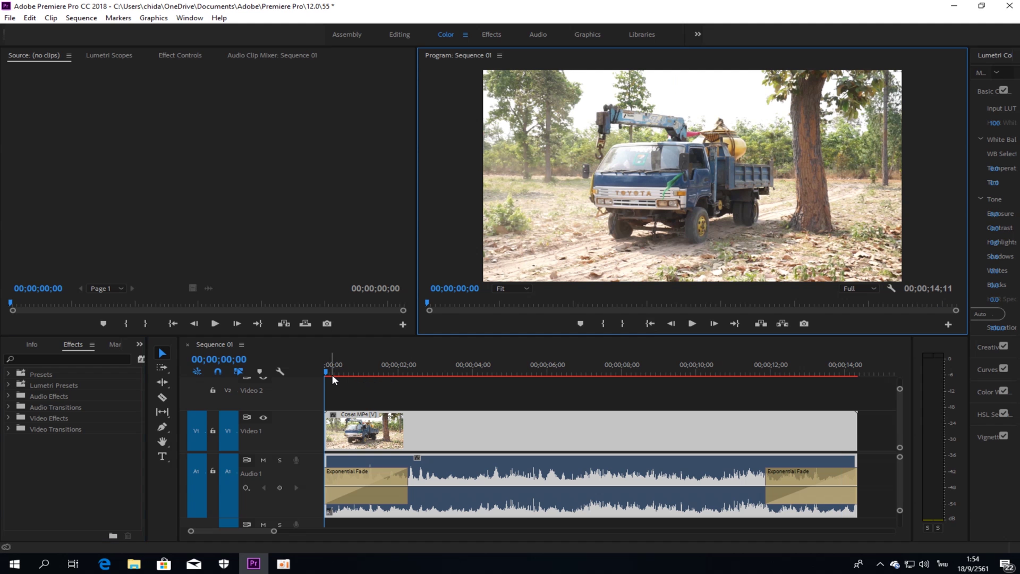
pyautogui.press('space')
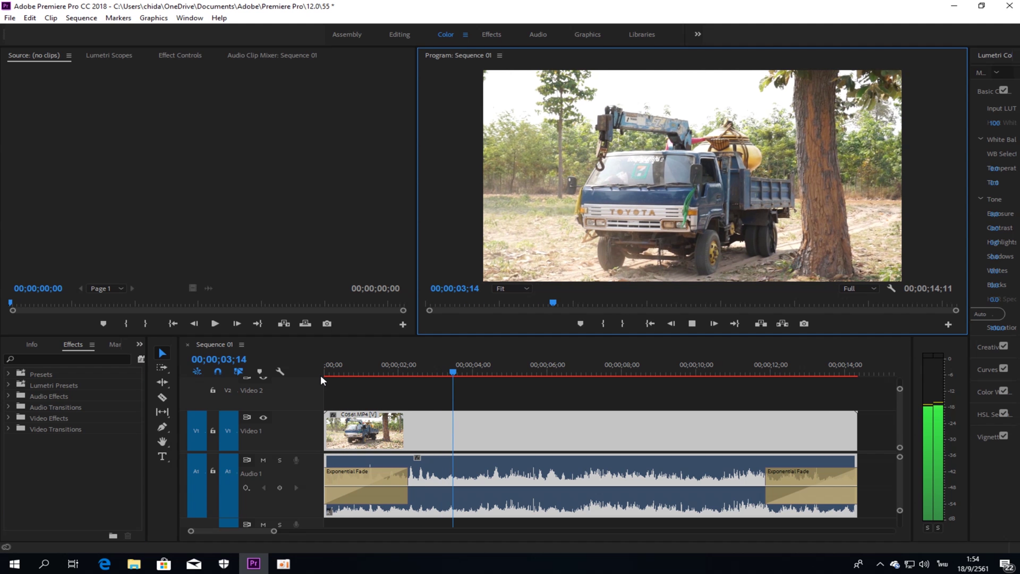
pyautogui.press('space')
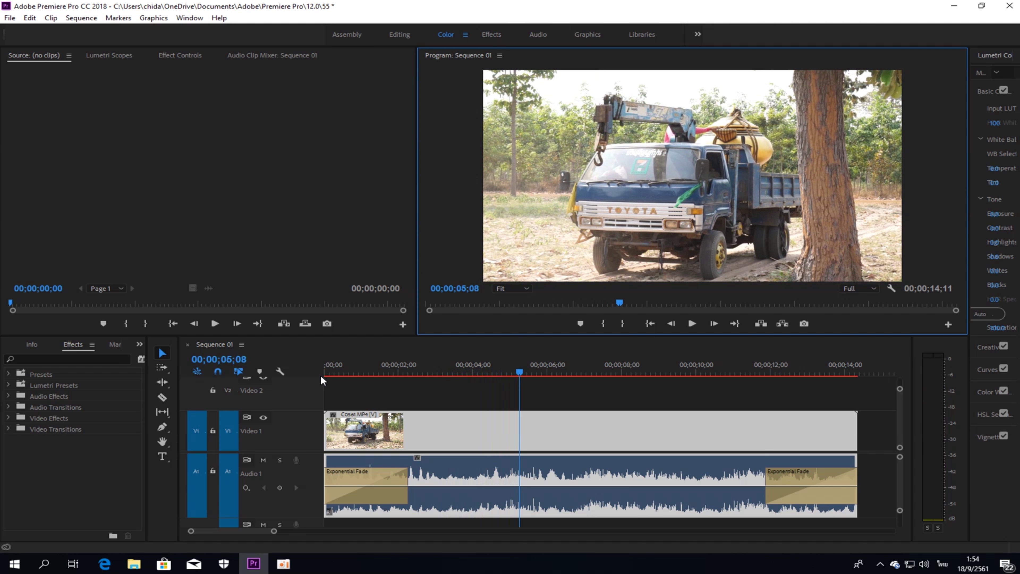
pyautogui.click(321, 380)
# In the Effects panel, collapse Audio Effects and expand Video Transitions to reach the Dissolve folder
pyautogui.doubleClick(9, 418)
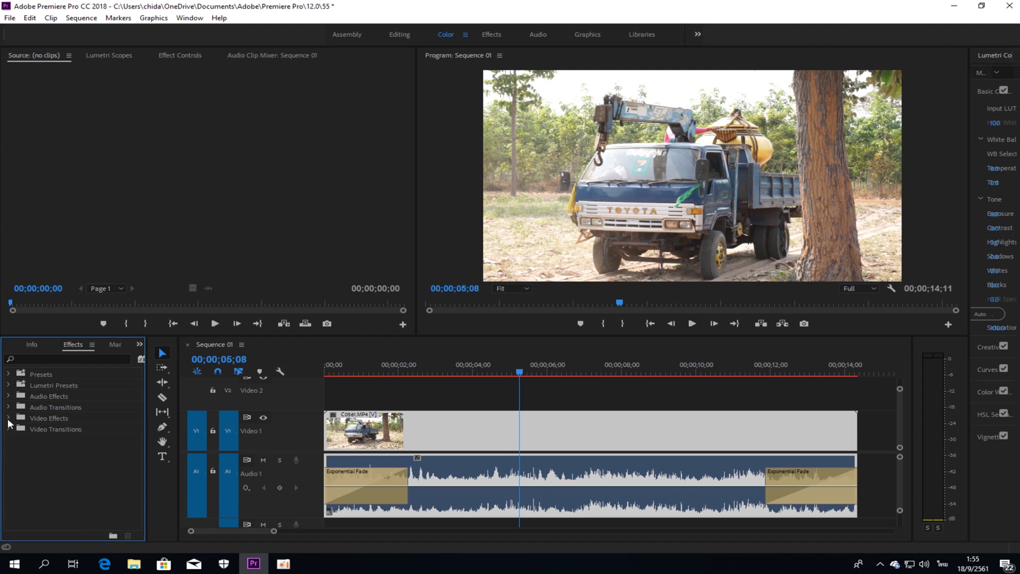
pyautogui.click(9, 407)
pyautogui.click(9, 407)
pyautogui.click(8, 396)
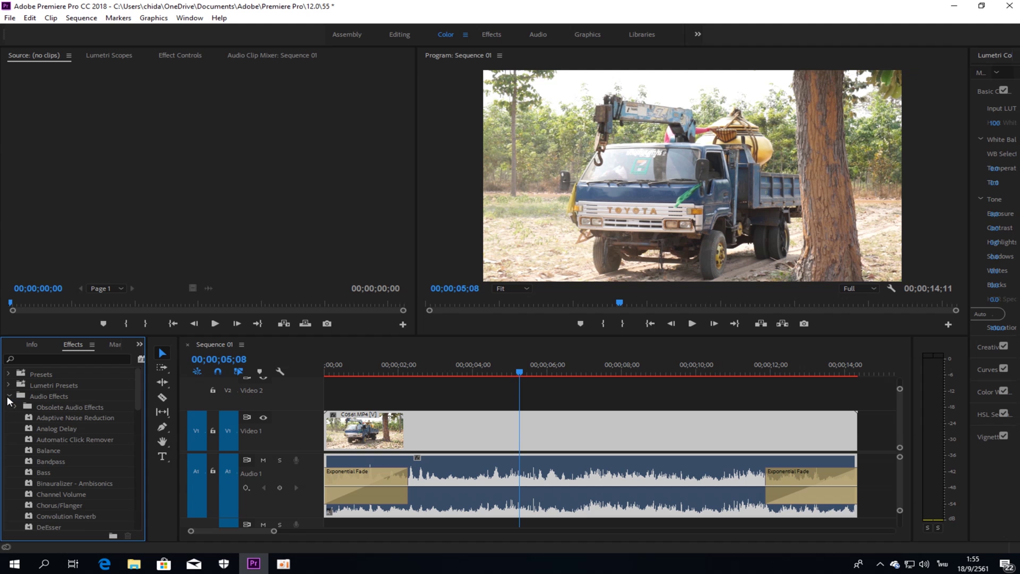
pyautogui.click(9, 397)
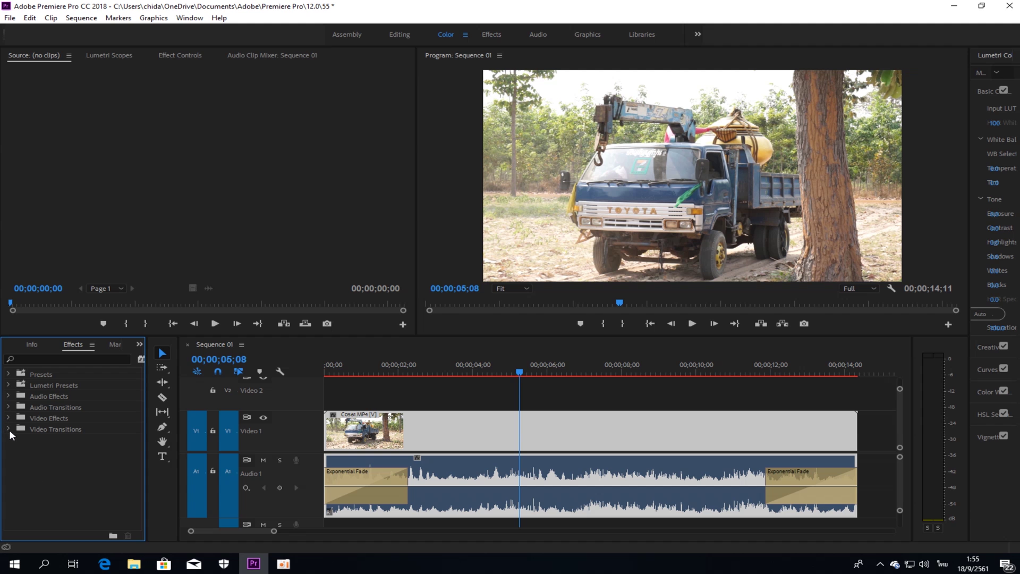
pyautogui.click(9, 429)
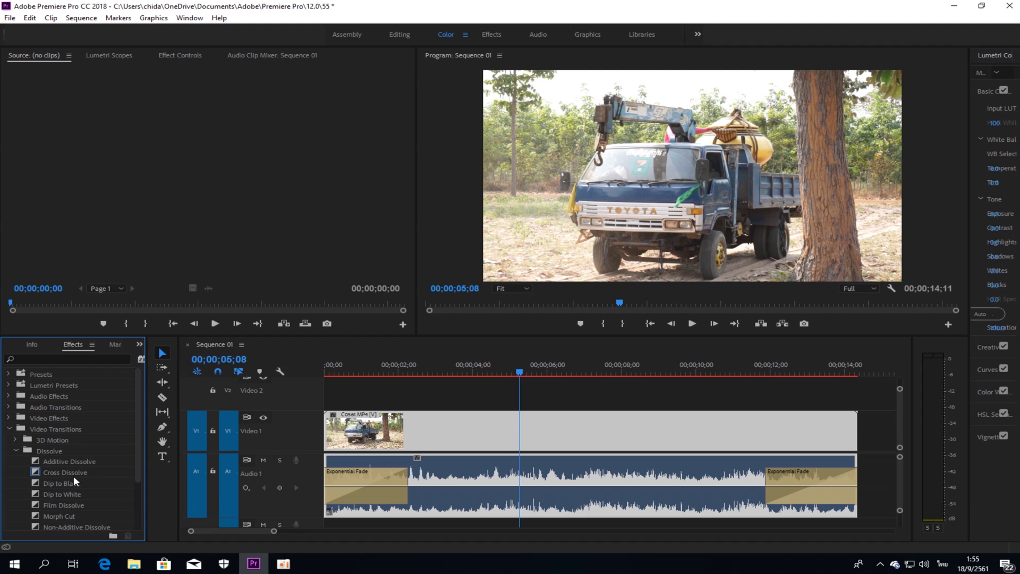
# Add Cross Dissolve at the truck clip's start, extend it longer, and add another at the clip's end
pyautogui.moveTo(66, 472)
pyautogui.mouseDown()
pyautogui.moveTo(298, 464)
pyautogui.moveTo(335, 446)
pyautogui.mouseUp()
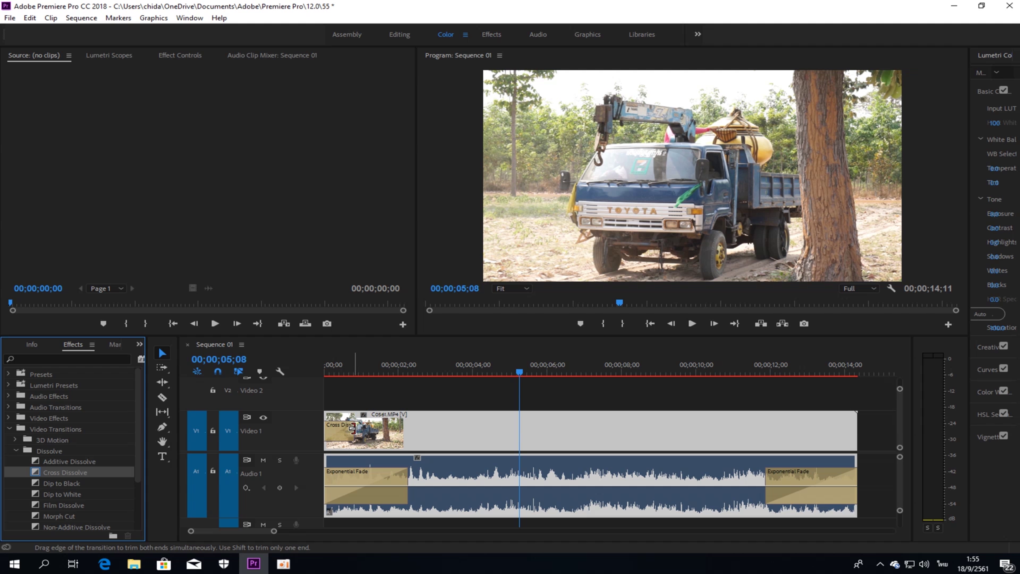
pyautogui.moveTo(352, 428); pyautogui.dragTo(406, 427)
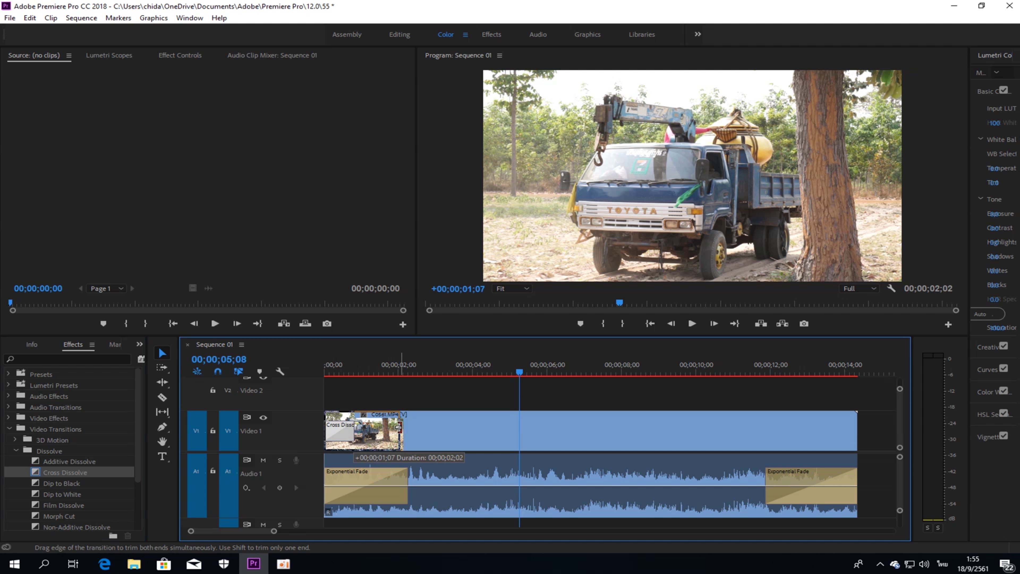
pyautogui.moveTo(406, 427); pyautogui.dragTo(406, 427)
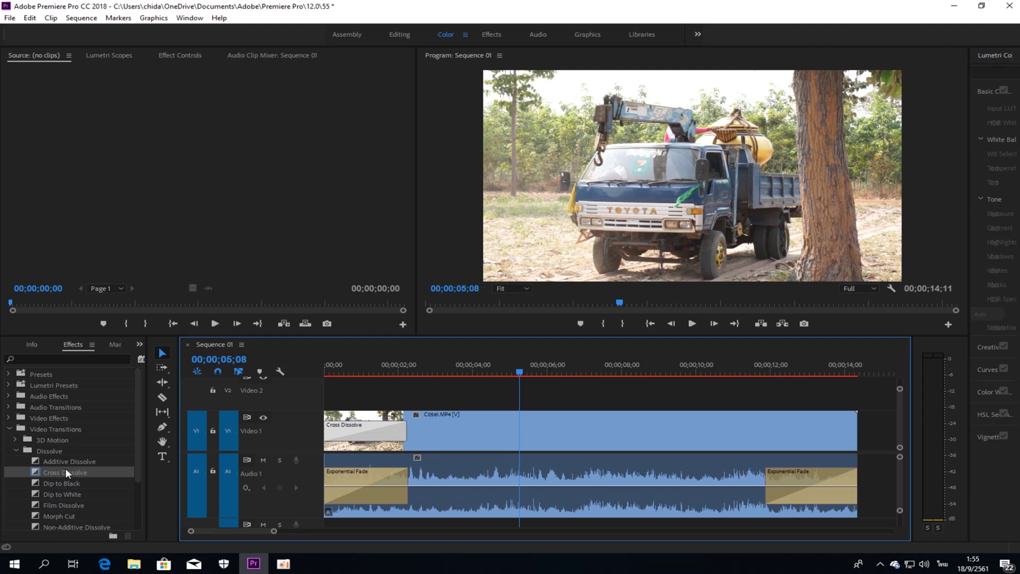
pyautogui.moveTo(66, 473)
pyautogui.mouseDown()
pyautogui.moveTo(852, 428)
pyautogui.moveTo(761, 431)
pyautogui.mouseUp()
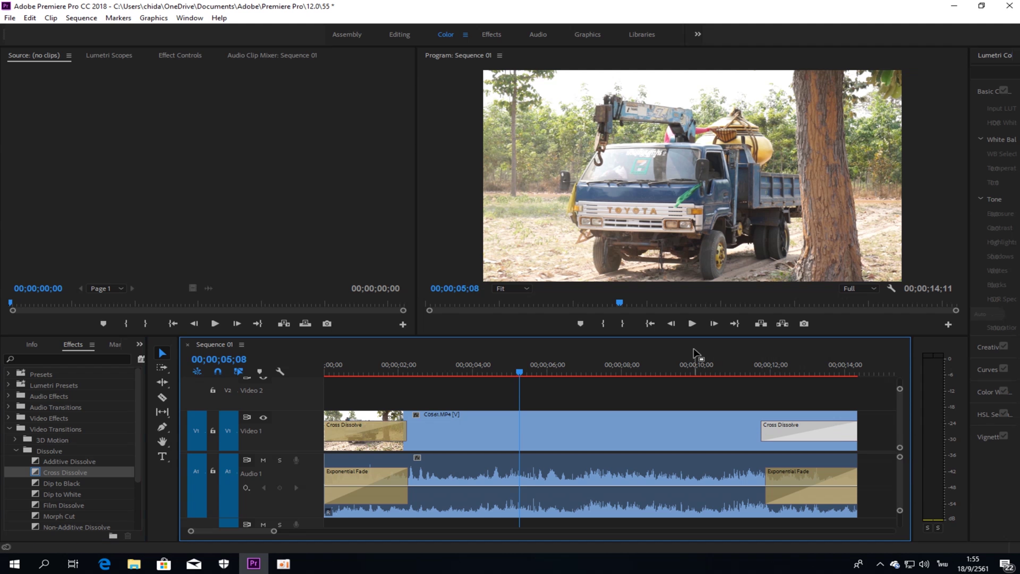
# Play the sequence from the start twice, then scrub near the end and the start to preview both dissolves
pyautogui.click(649, 324)
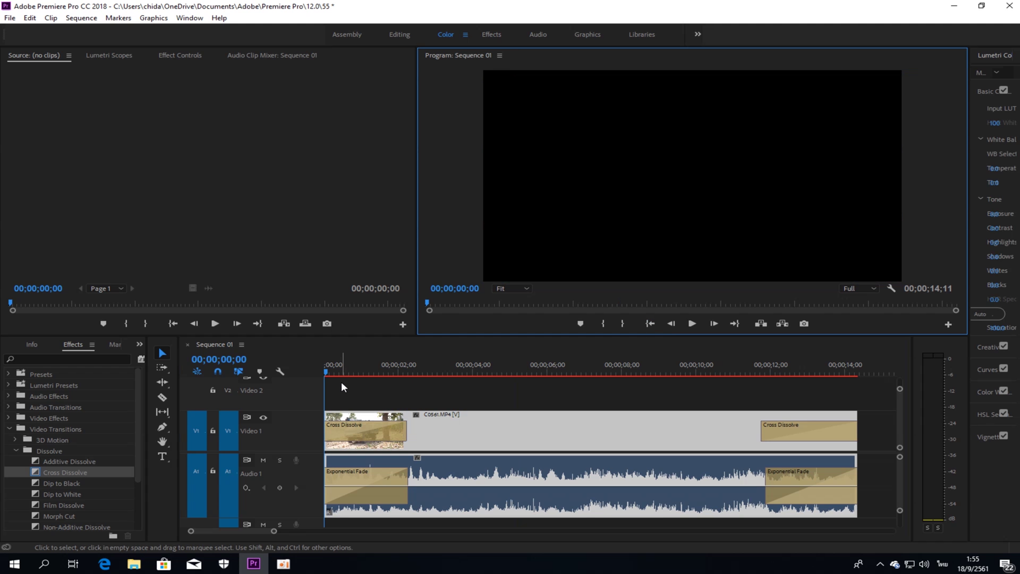
pyautogui.press('space')
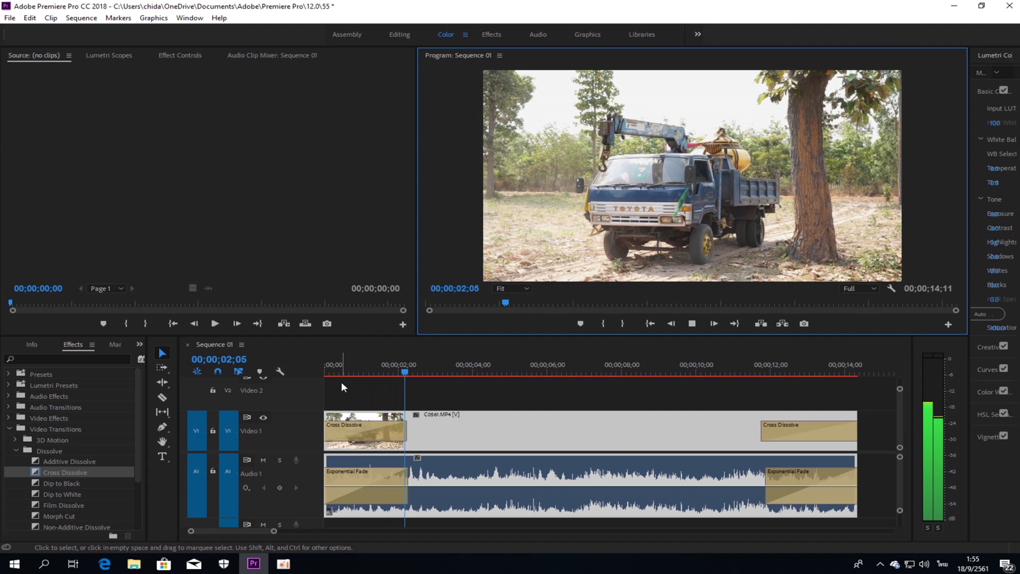
pyautogui.press('space')
pyautogui.click(650, 324)
pyautogui.press('space')
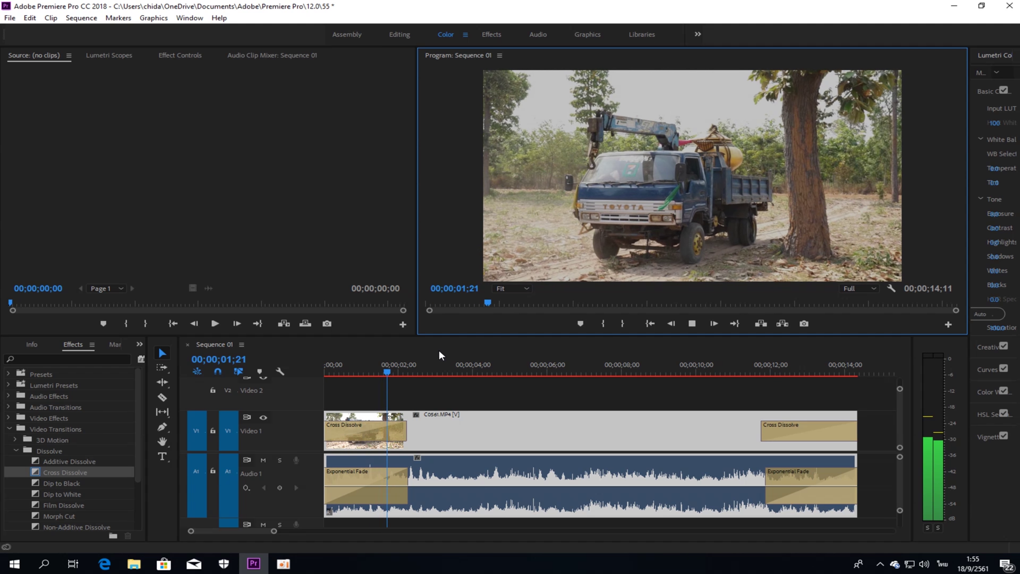
pyautogui.click(720, 365)
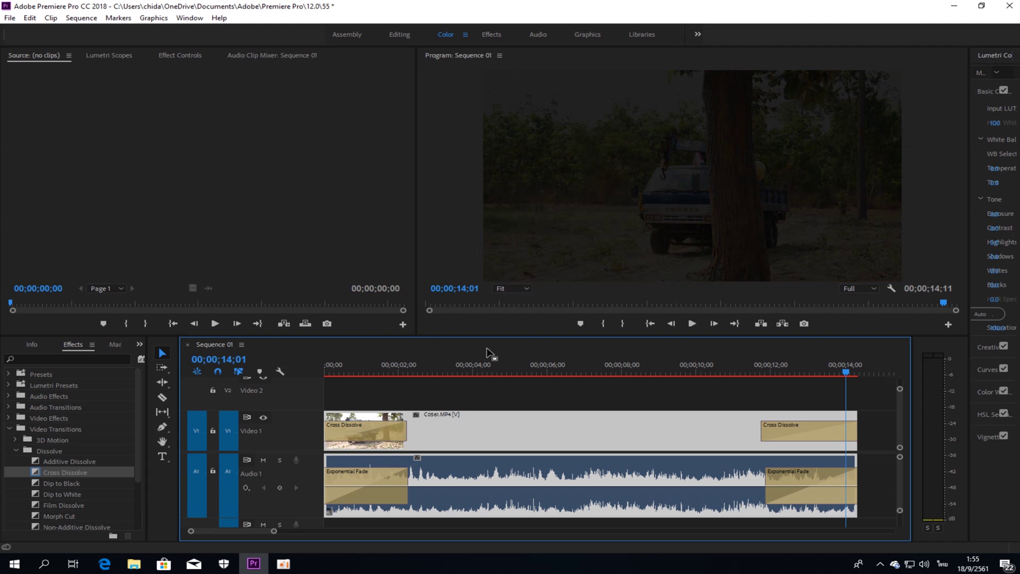
pyautogui.click(345, 360)
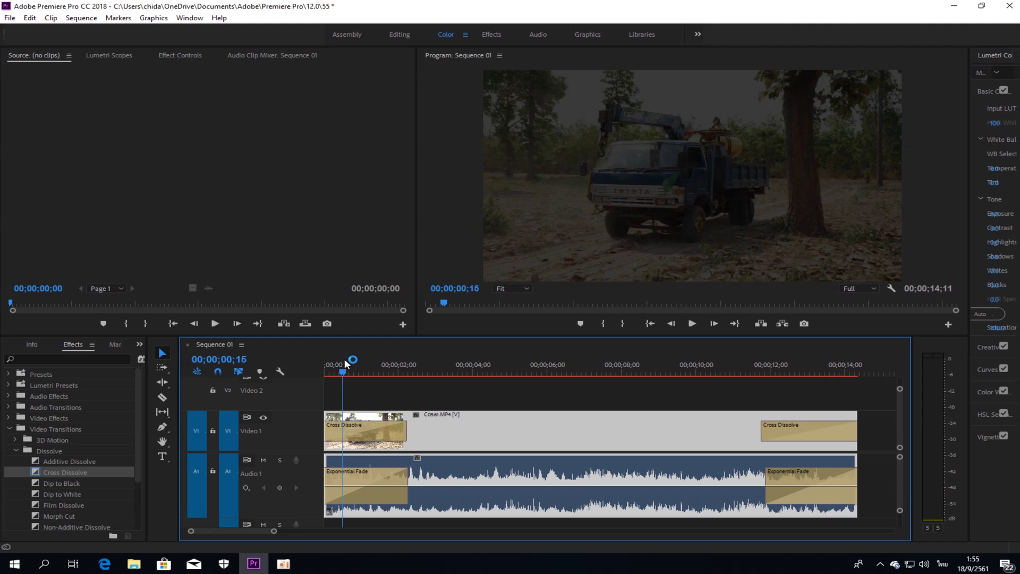